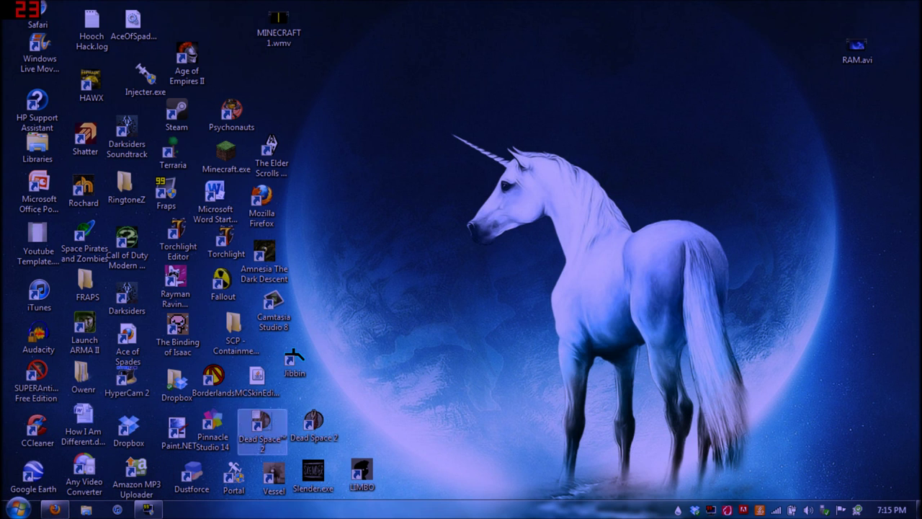
Step: Open the properties of Local Disk (C:) from the Computer window
click(18, 507)
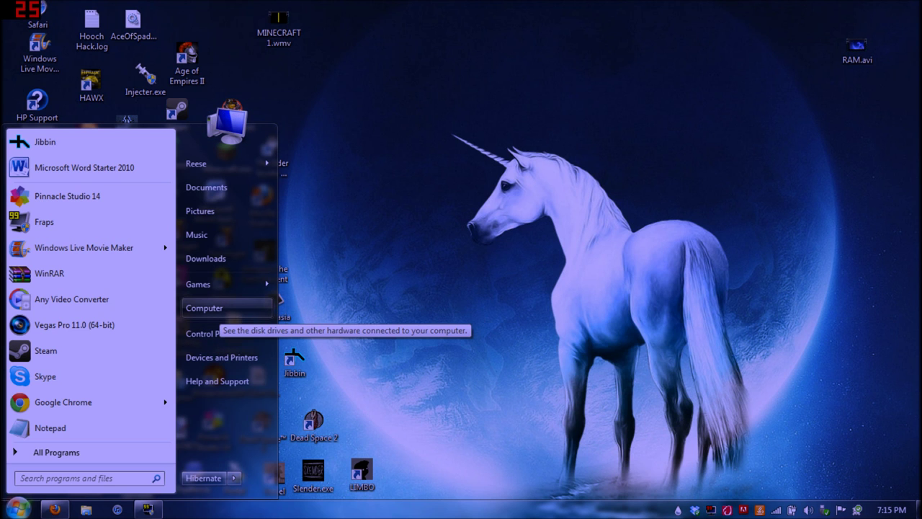
click(204, 307)
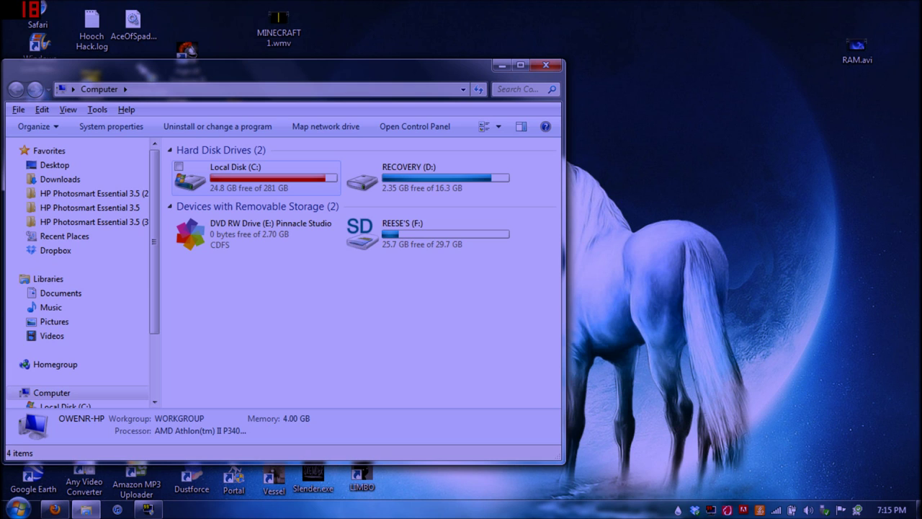
right_click(249, 182)
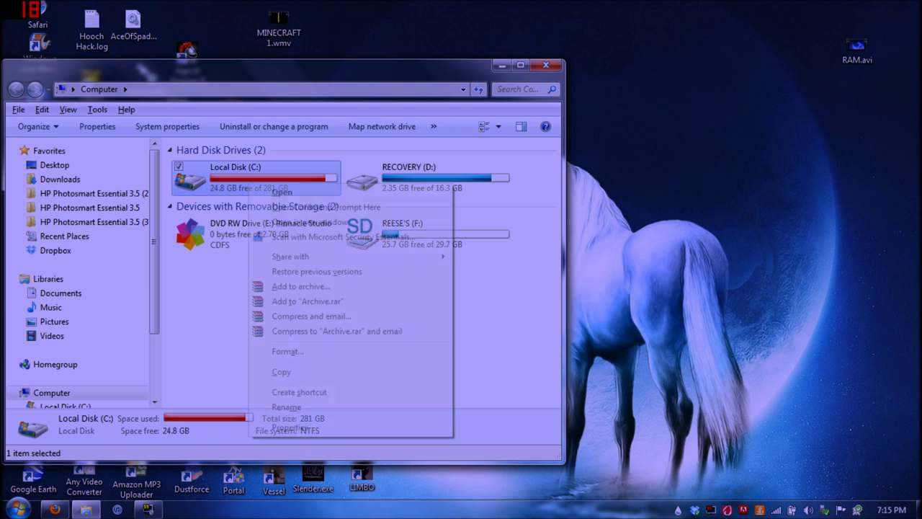
click(288, 427)
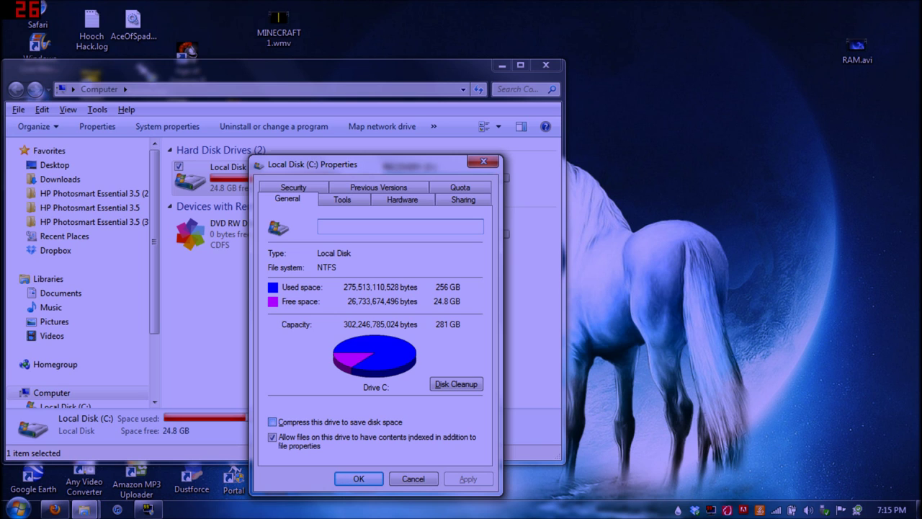
Step: Turn on compression to save disk space for drive C:, applying it to subfolders and files with administrator permission
click(272, 422)
drag(391, 172, 397, 139)
click(472, 440)
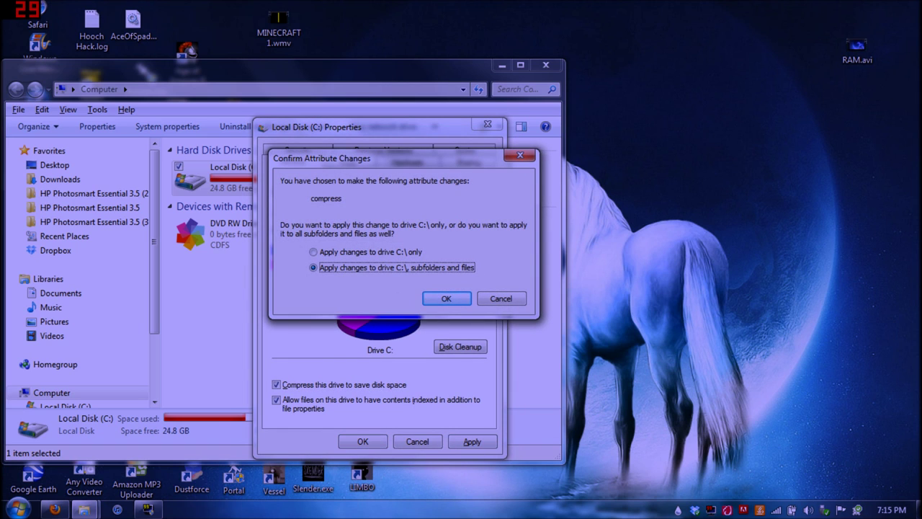
key(Return)
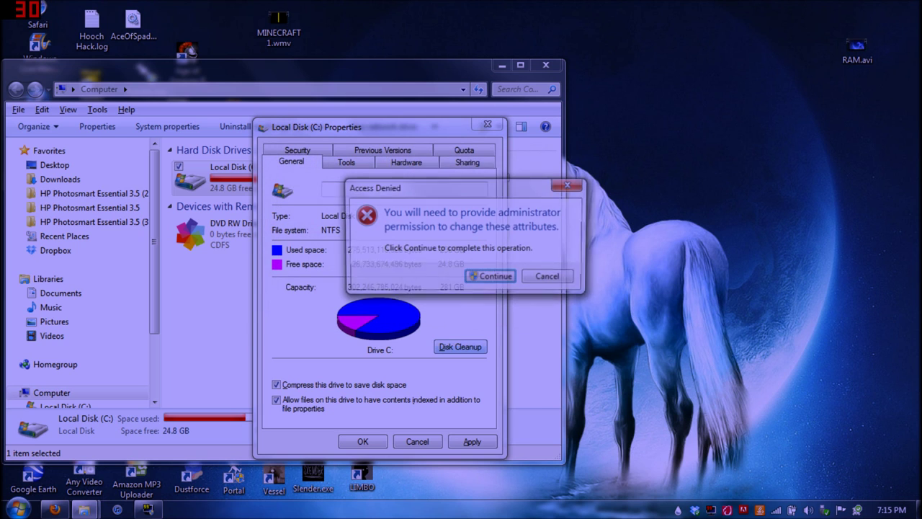
key(Return)
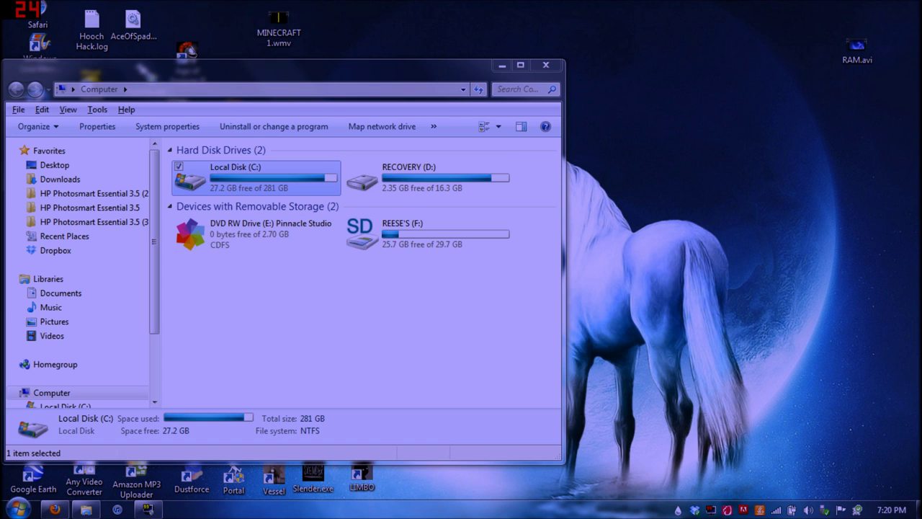
Step: Check the disk space and compression setting in the properties of Local Disk (C:)
right_click(263, 184)
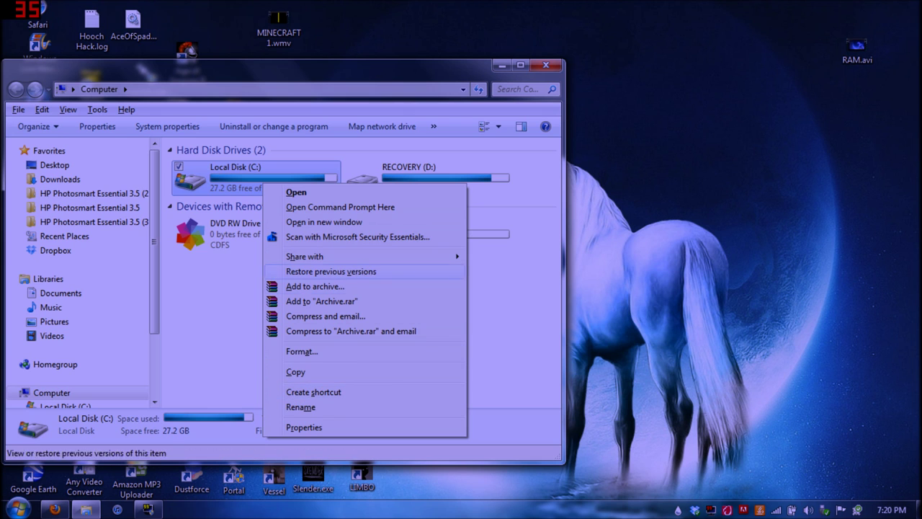
click(304, 427)
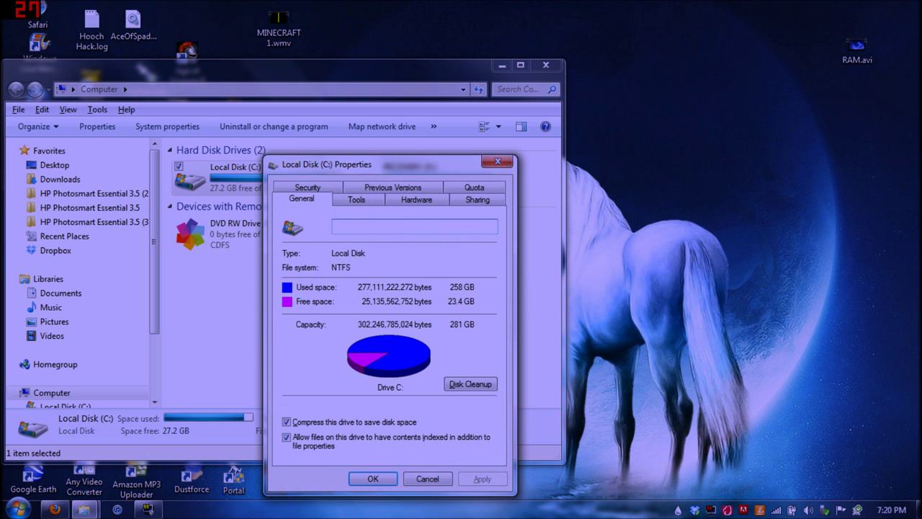
key(Escape)
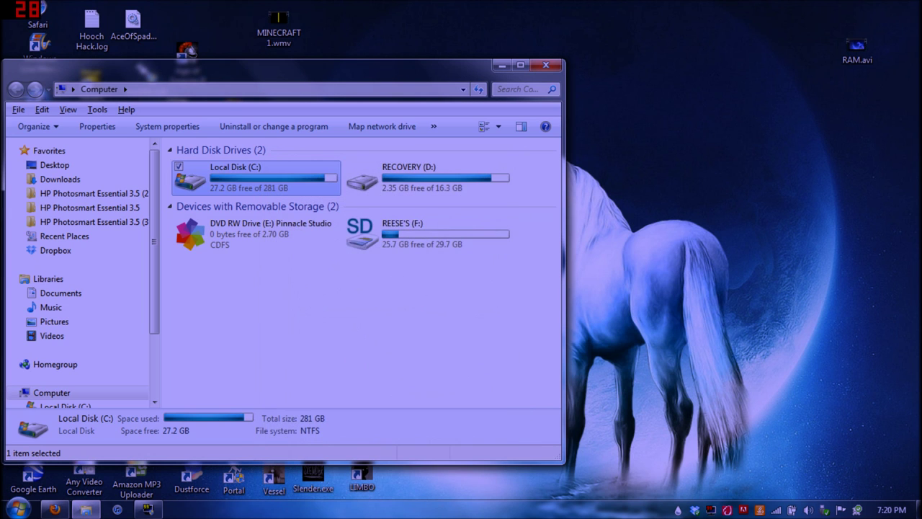
Step: Reapply the compression setting for Local Disk (C:) with compression left on, and minimize the Computer window
right_click(262, 175)
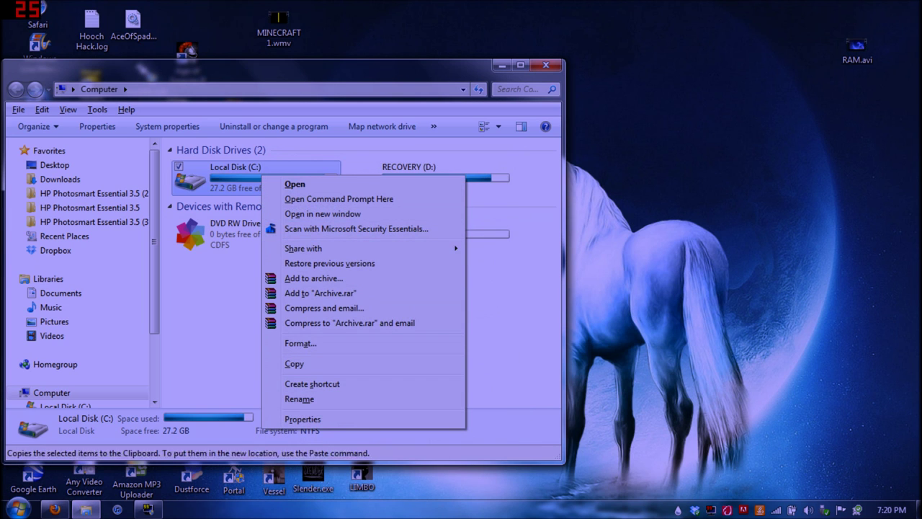
click(303, 418)
click(285, 421)
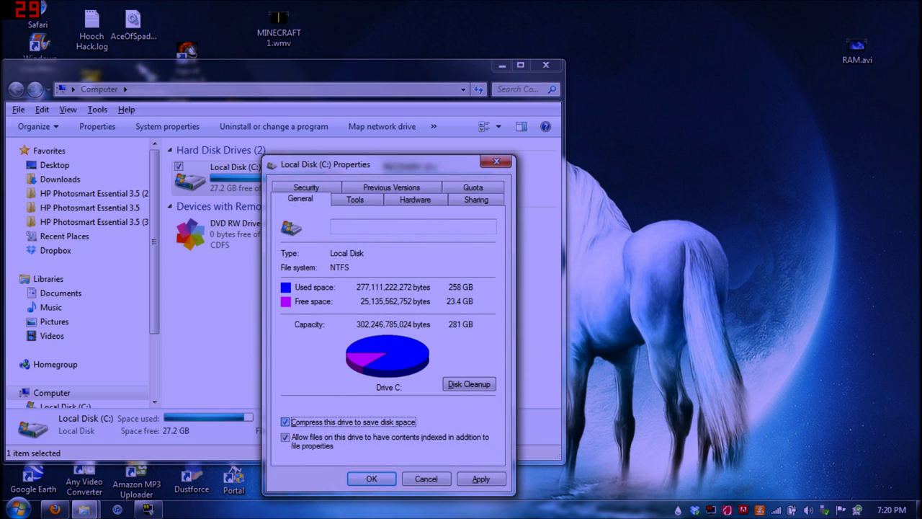
key(alt+a)
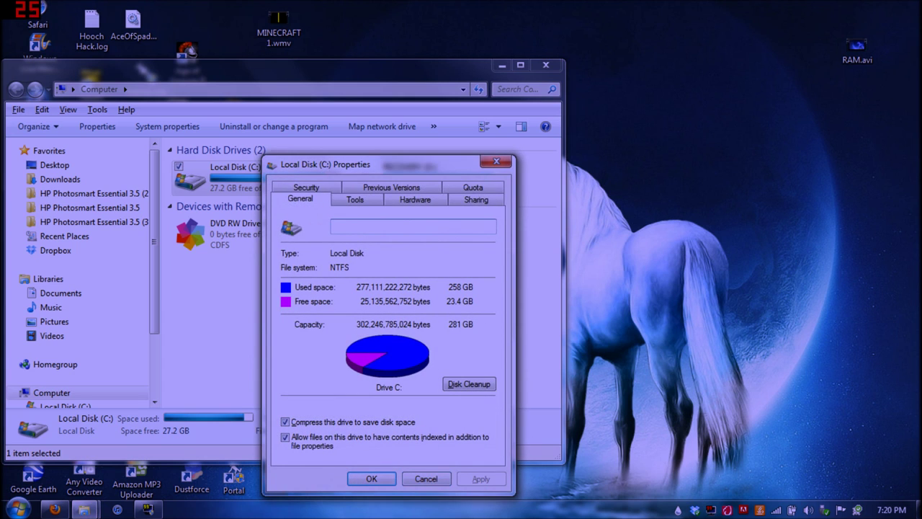
key(Return)
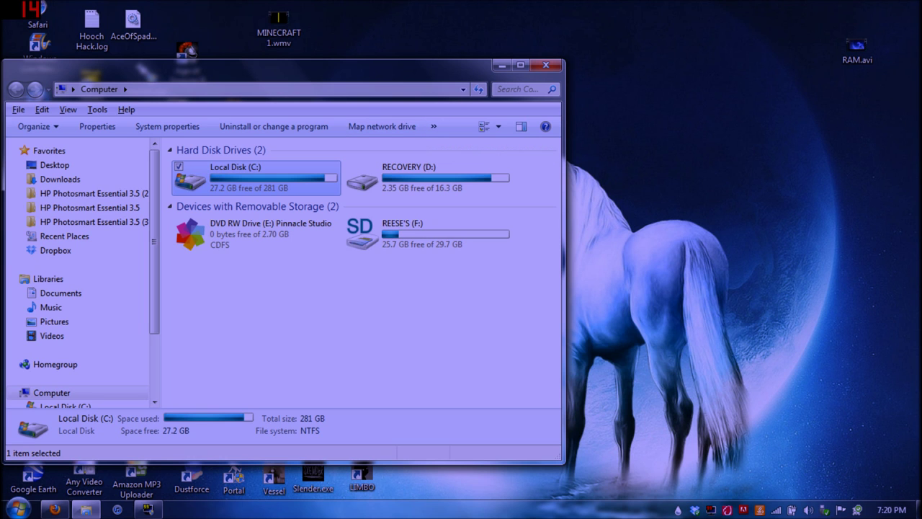
click(502, 65)
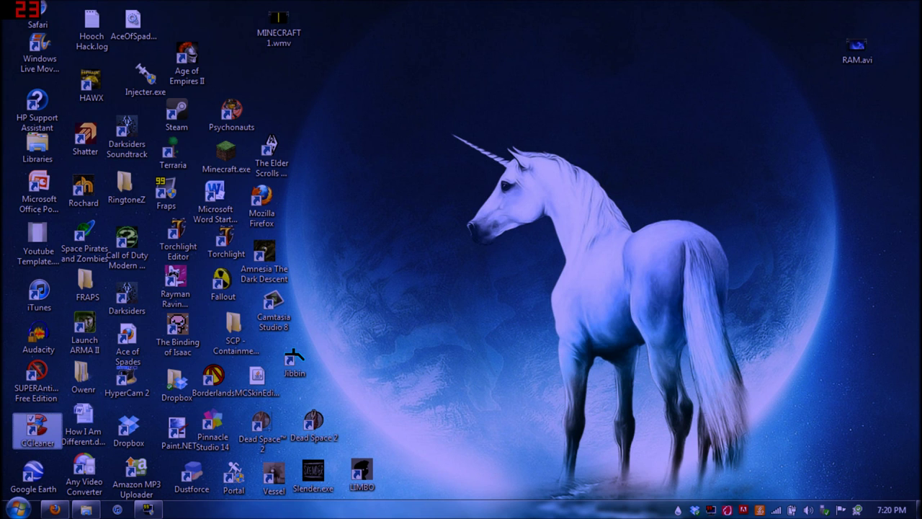
Step: Analyze the system in CCleaner, letting it close Firefox, and run the cleaner on the default items
double_click(37, 431)
drag(259, 15, 511, 14)
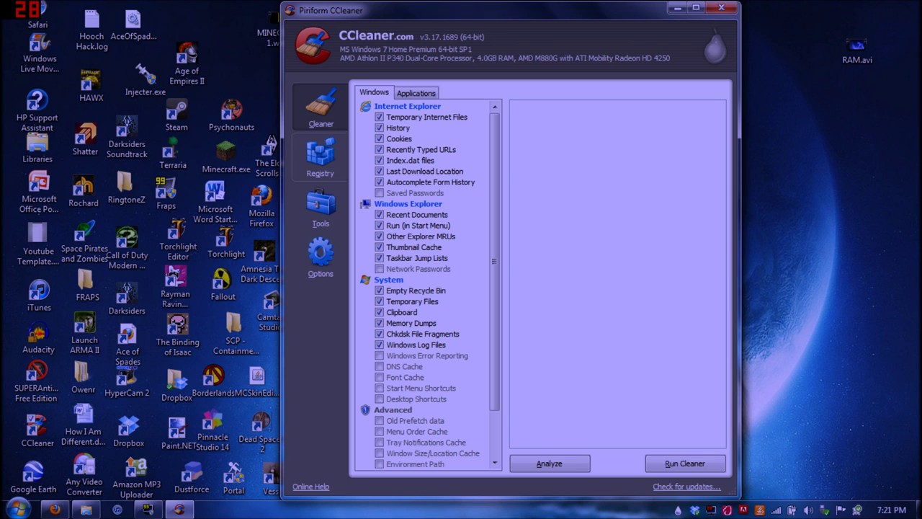
click(549, 463)
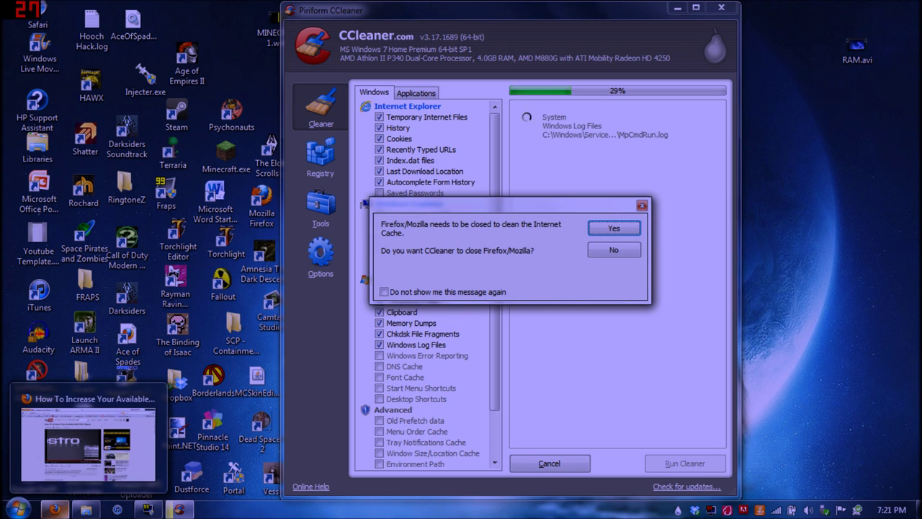
key(Return)
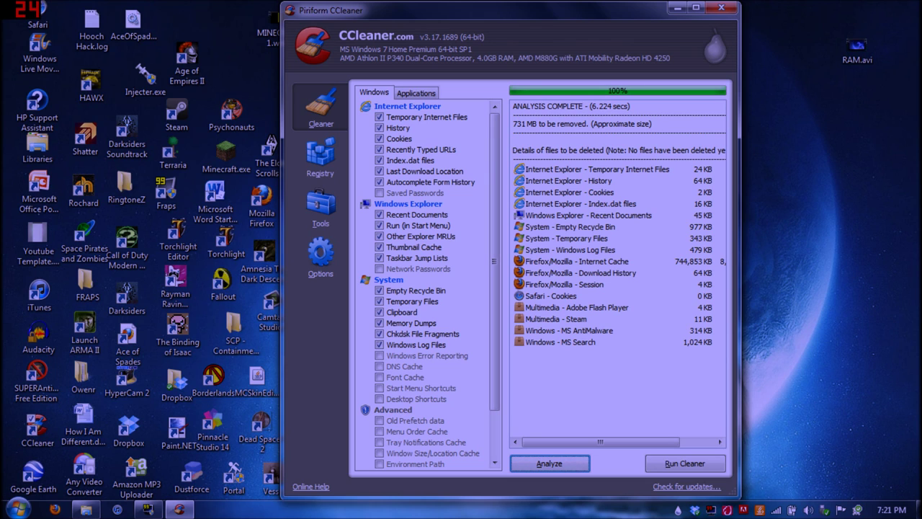
click(684, 463)
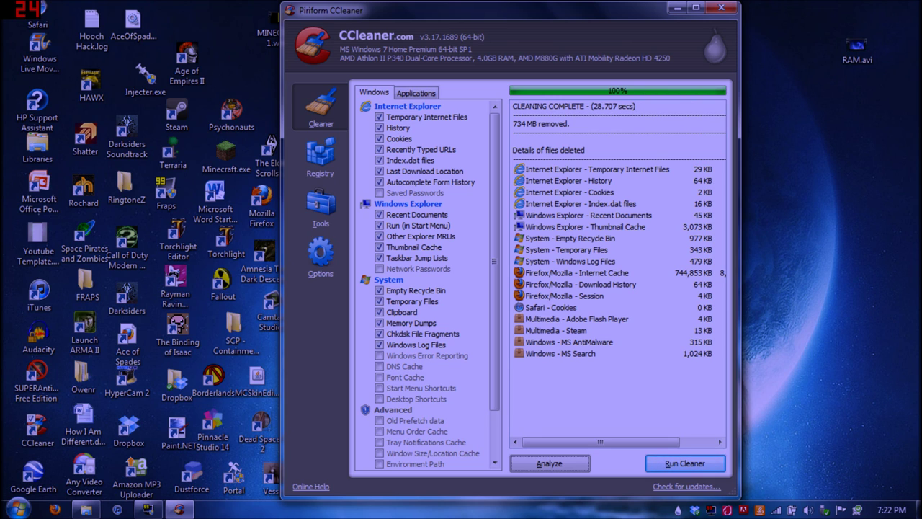
Step: Look over the application cleaning options and include Windows Error Reporting among the system items to clean
click(416, 93)
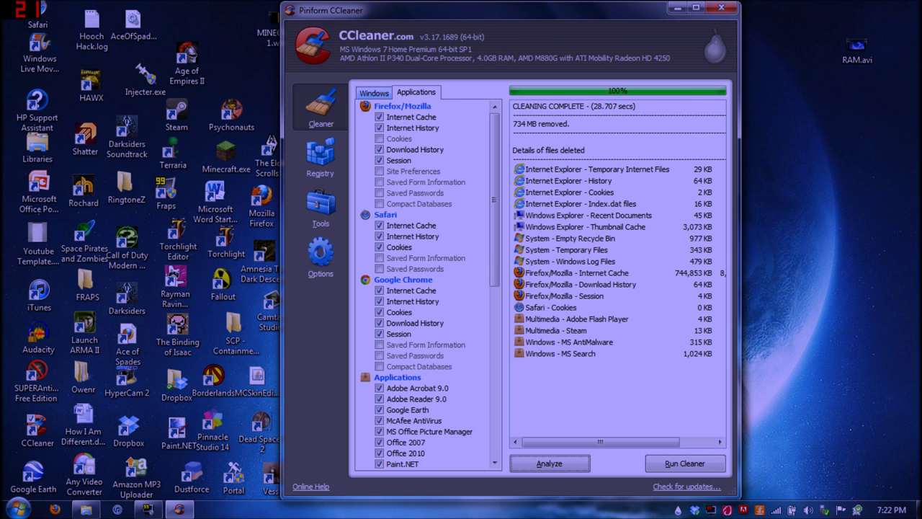
click(373, 93)
click(379, 355)
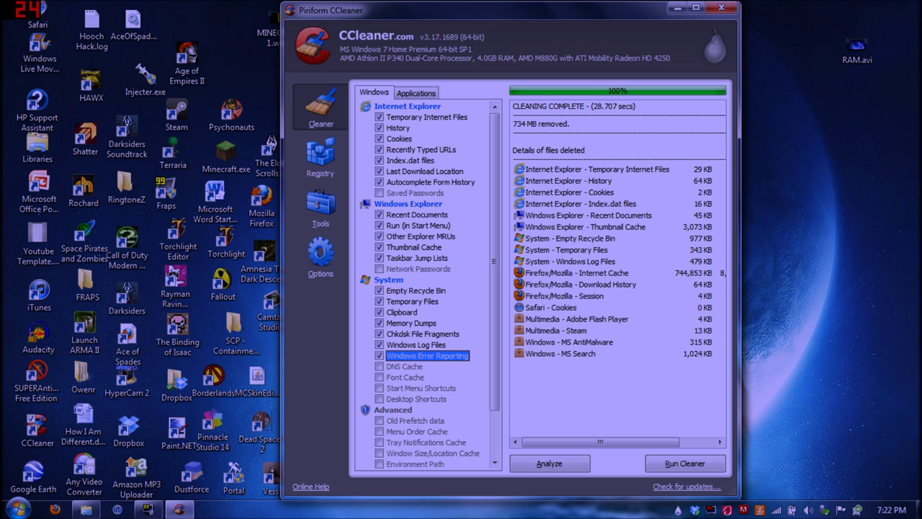
Step: Scan the registry for issues with all registry cleaner categories included
click(321, 158)
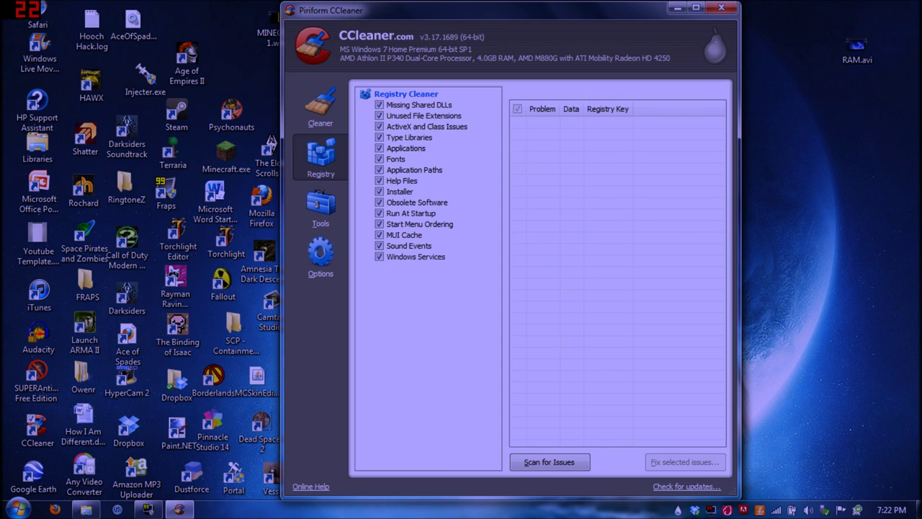
click(548, 462)
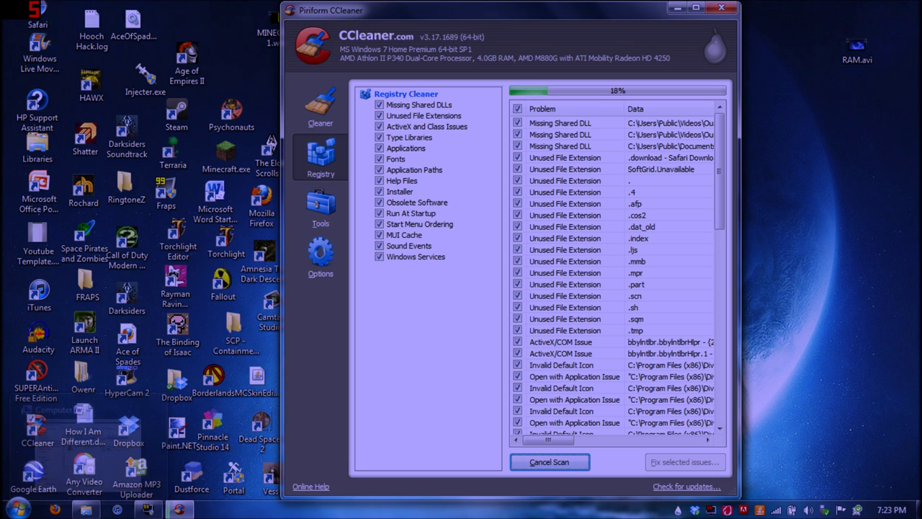
click(37, 431)
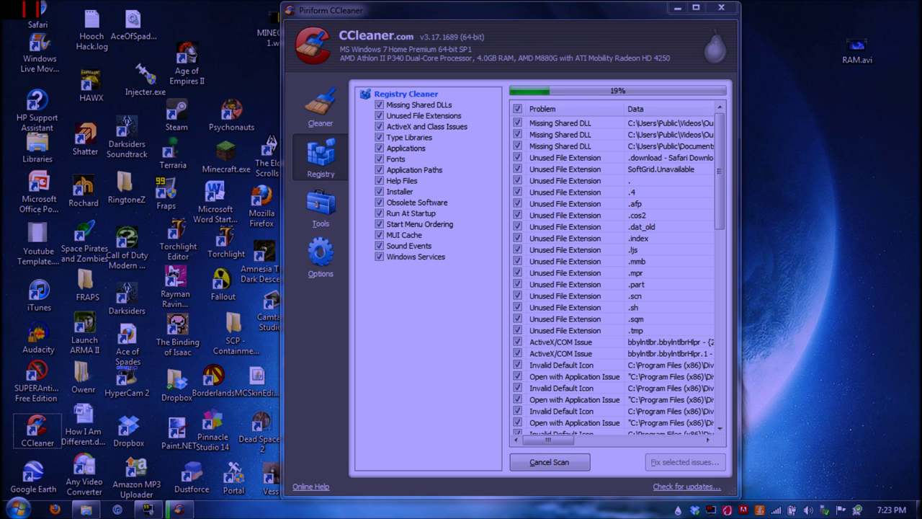
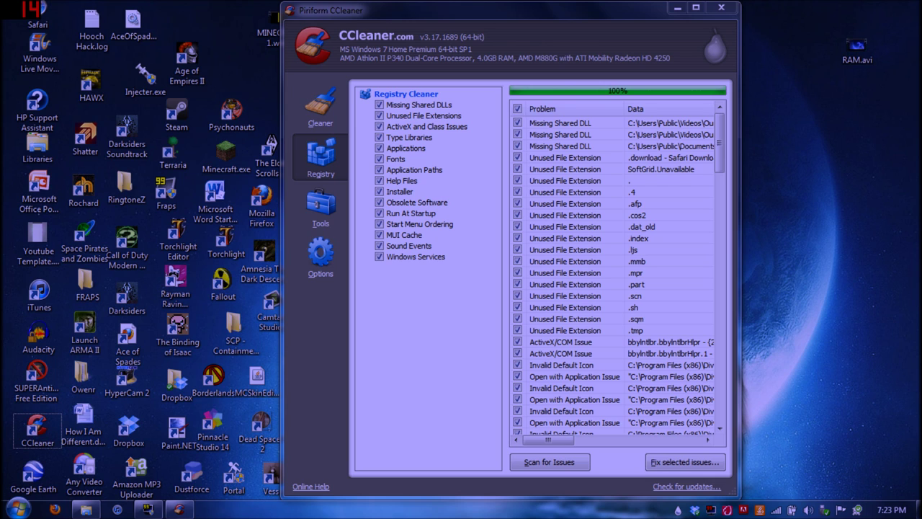
Step: Fix all selected registry issues without backing up the registry, and close CCleaner
click(684, 462)
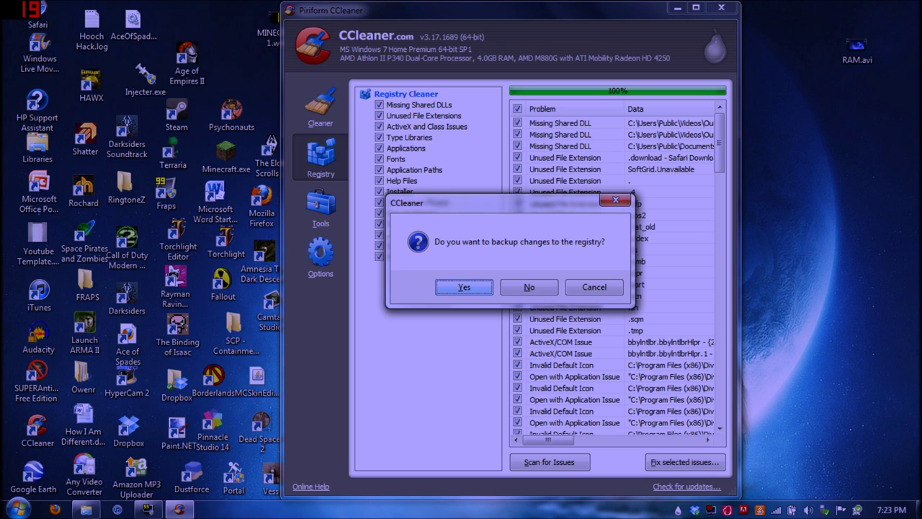
click(529, 286)
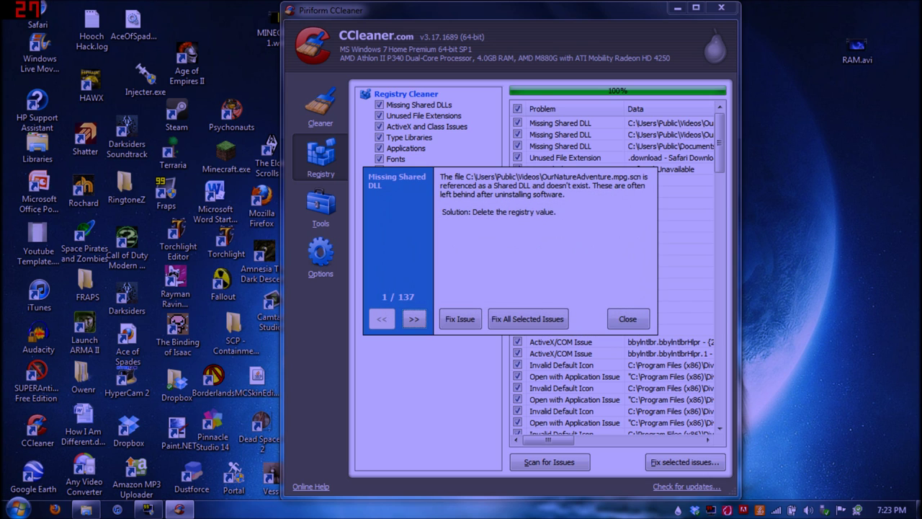
click(527, 318)
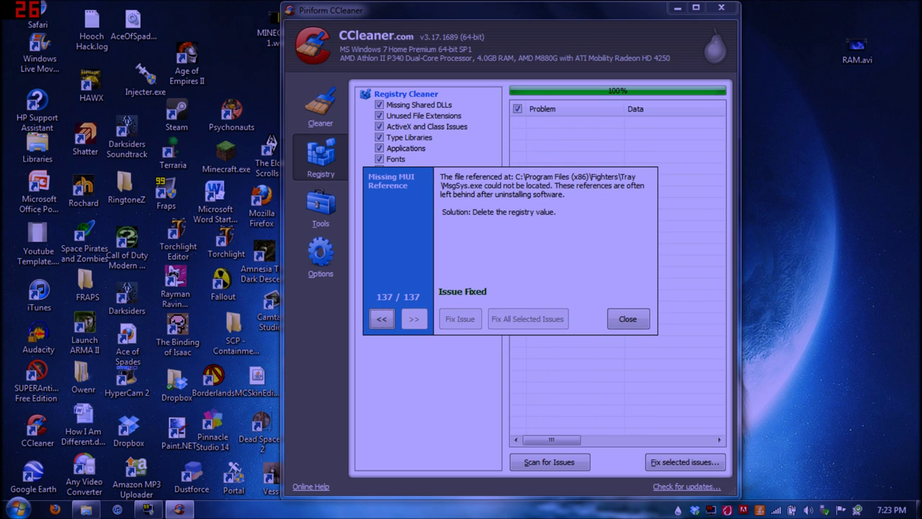
click(627, 318)
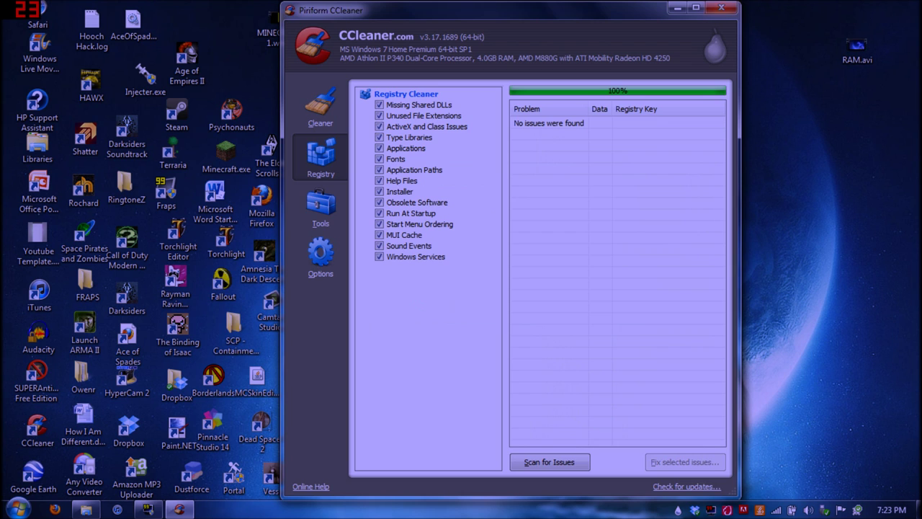
click(721, 7)
drag(311, 236, 641, 221)
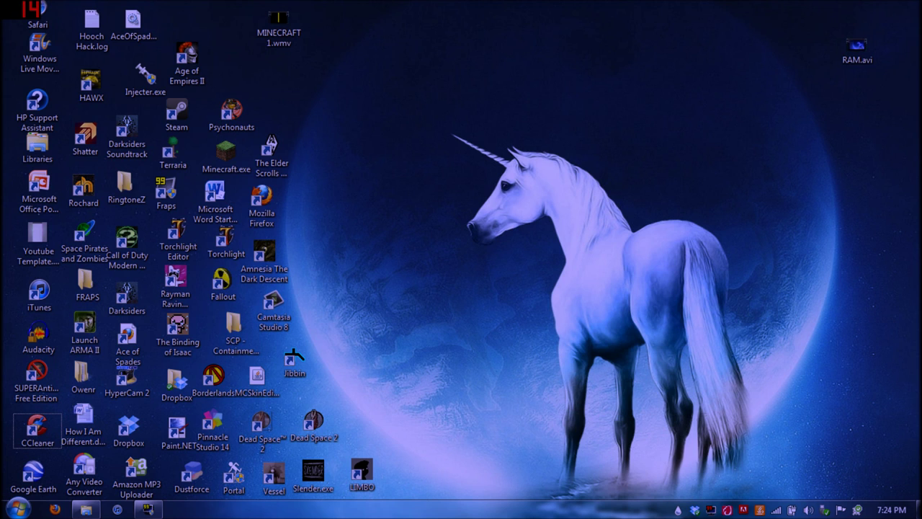
drag(775, 8, 920, 96)
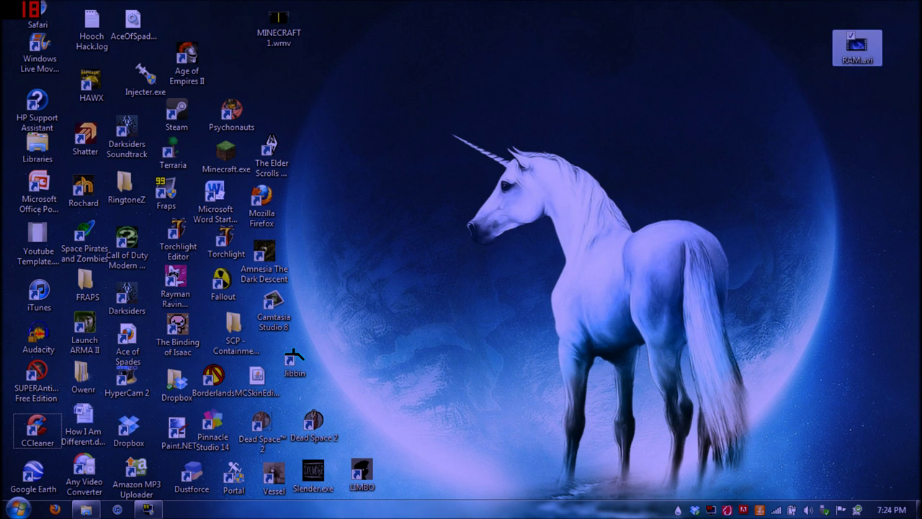
drag(799, 11, 909, 88)
drag(386, 84, 860, 498)
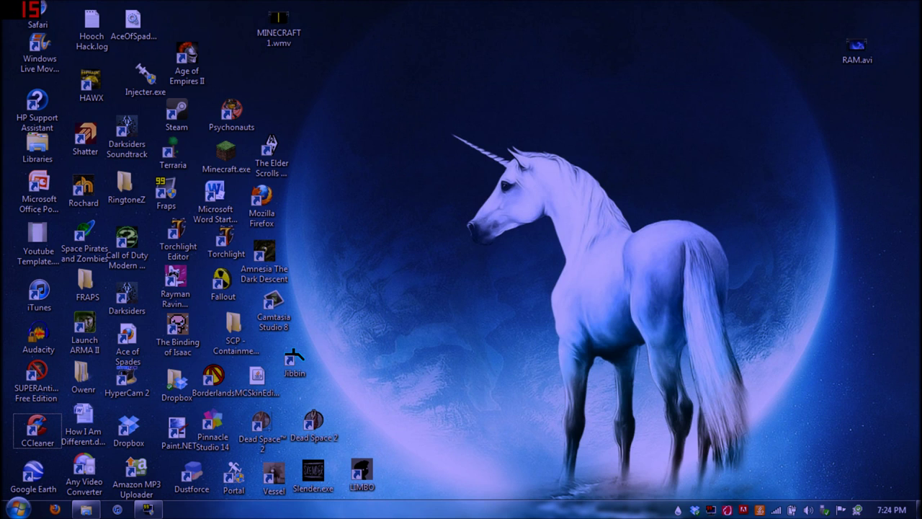